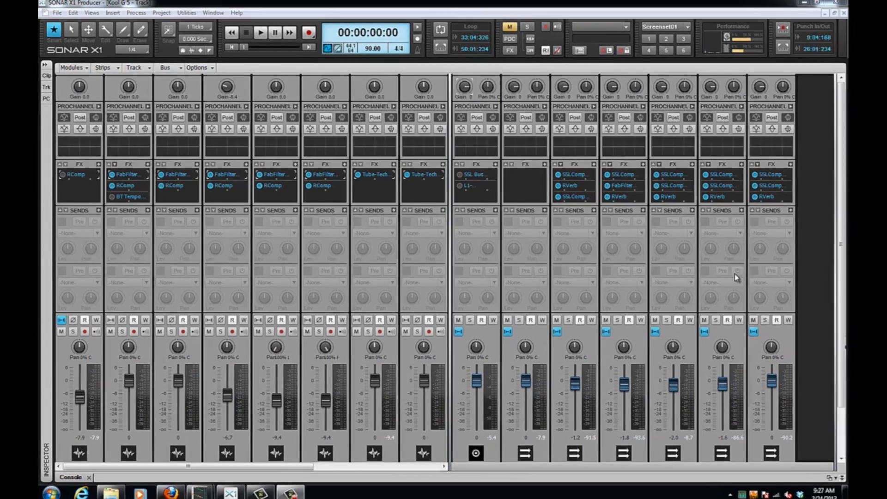
Open the SSL Bus Compressor on the Master bus and enable it while playing the mix from the start
{"action": "left_click_drag", "start_coordinate": [841, 251], "coordinate": [839, 294]}
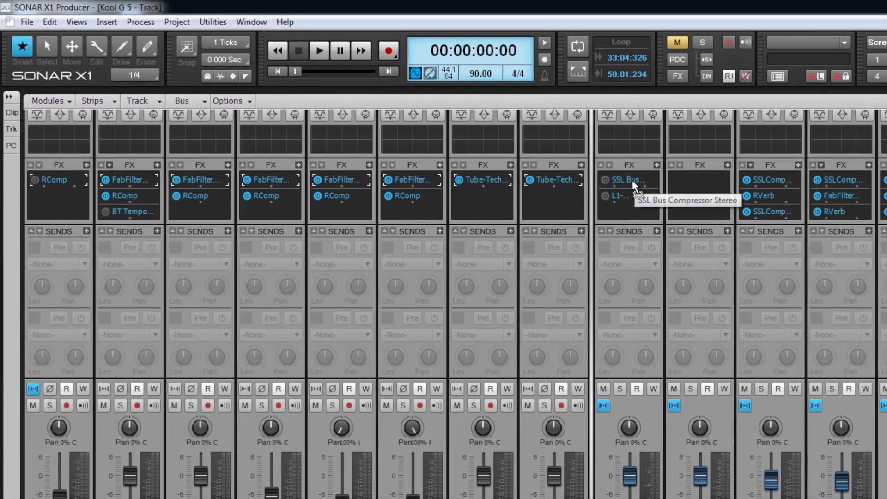
{"action": "double_click", "coordinate": [481, 116]}
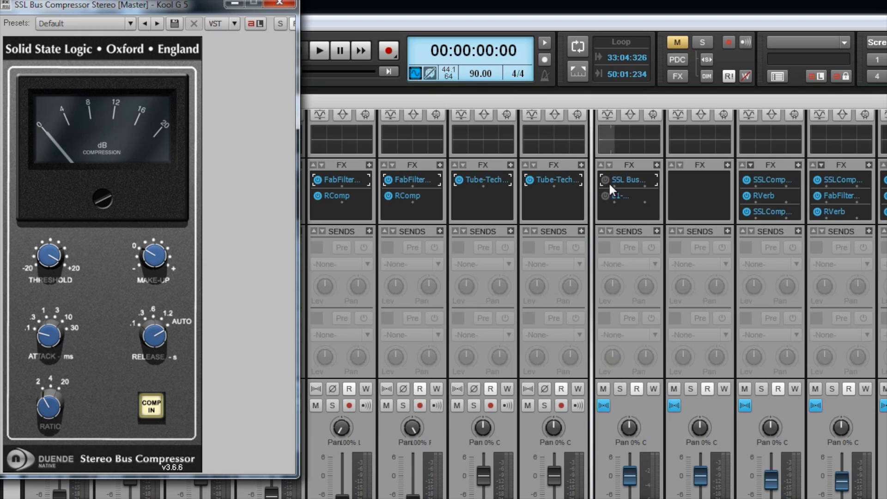
{"action": "key", "text": "space"}
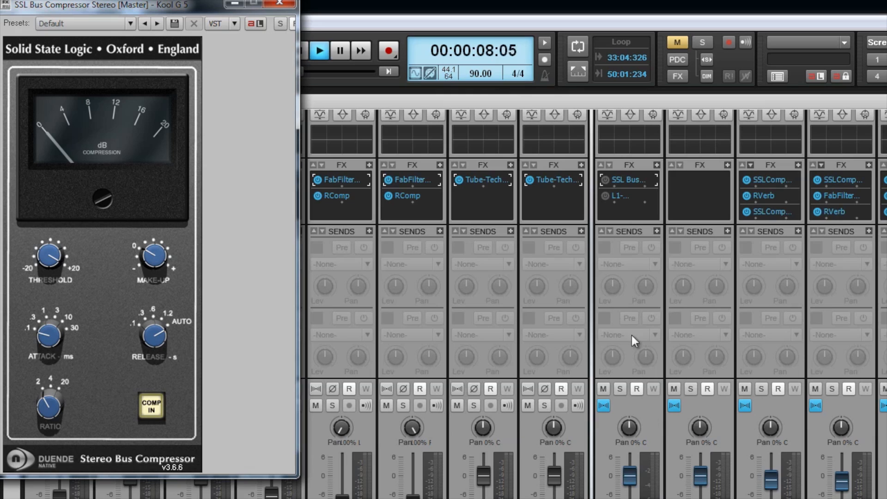
{"action": "left_click", "coordinate": [605, 178]}
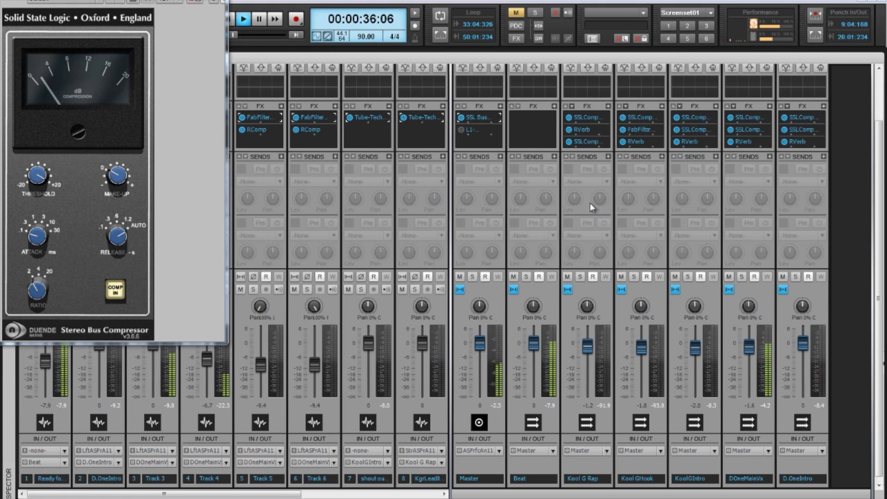
{"action": "key", "text": "space"}
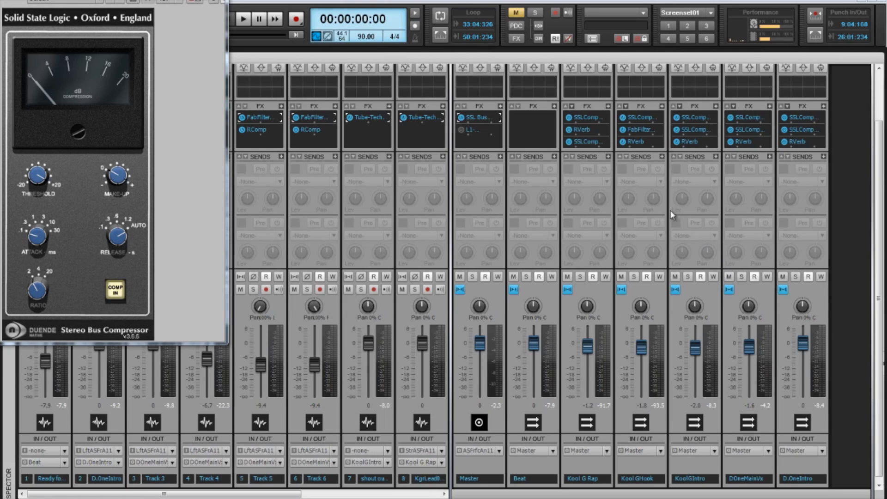
{"action": "right_click", "coordinate": [482, 141]}
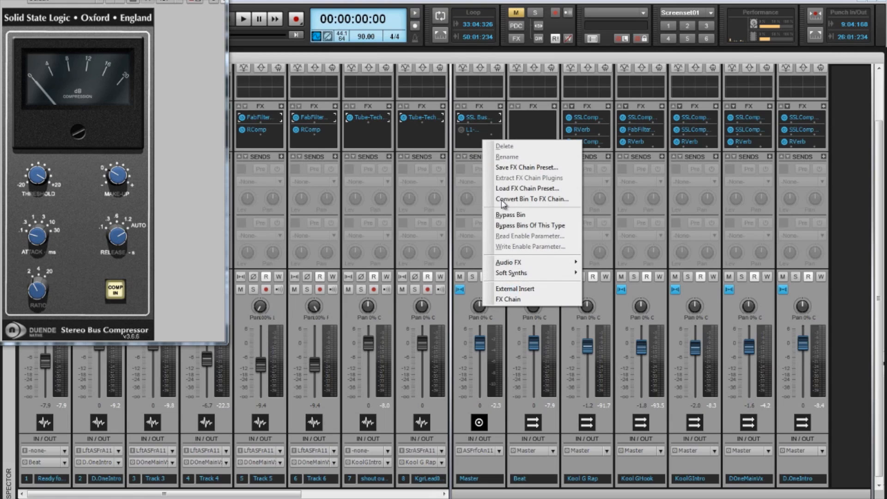
{"action": "mouse_move", "coordinate": [517, 262]}
{"action": "mouse_move", "coordinate": [668, 263]}
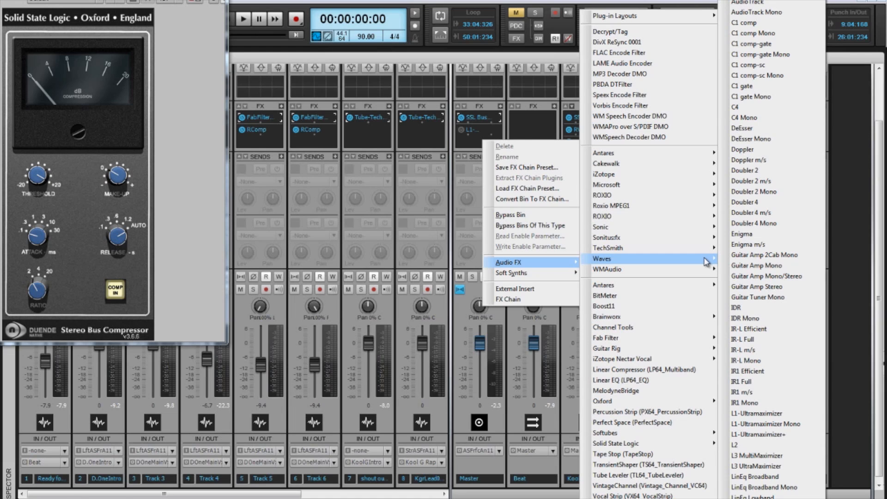
{"action": "left_click", "coordinate": [476, 147]}
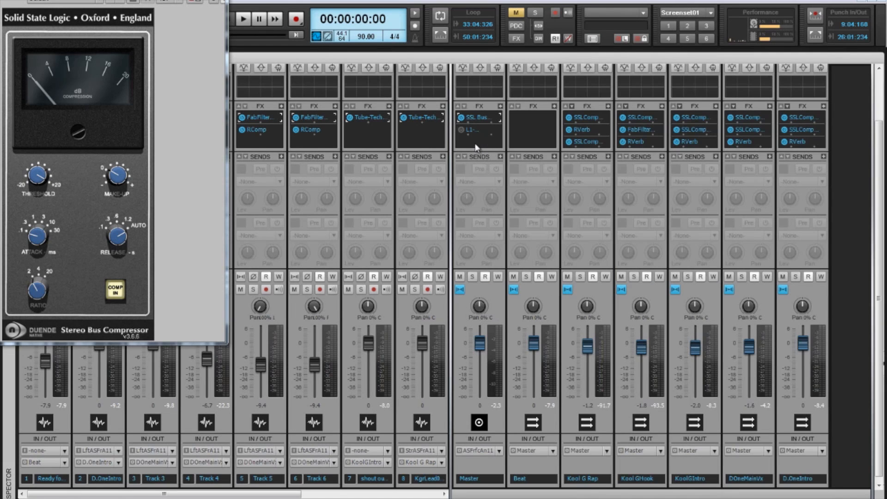
Insert the Oxford EQ Native plug-in on the Master bus and move its window clear of the compressor
{"action": "right_click", "coordinate": [475, 145]}
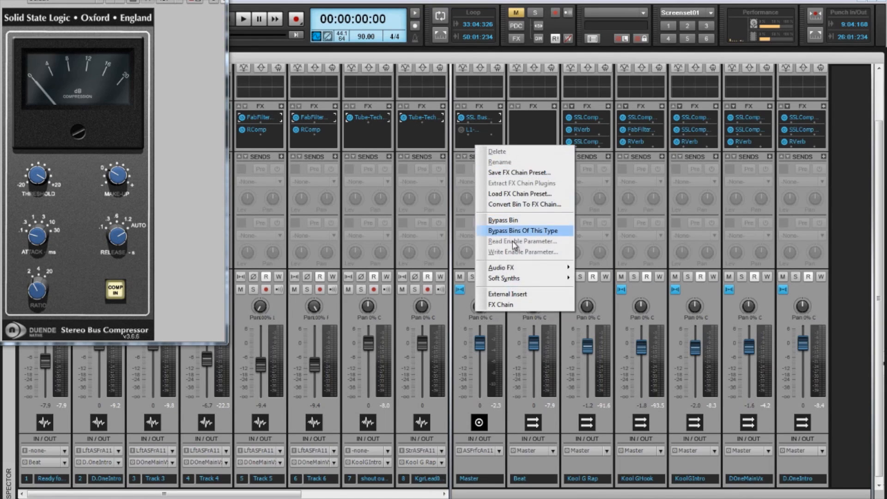
{"action": "mouse_move", "coordinate": [513, 269]}
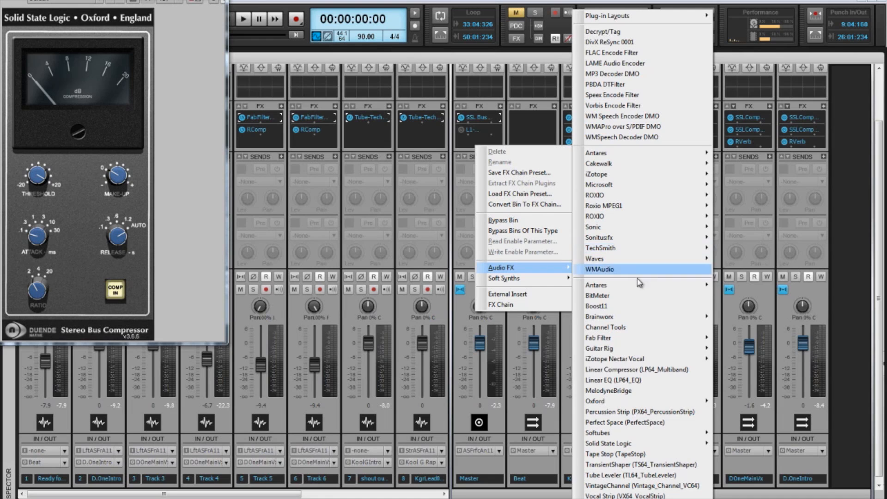
{"action": "mouse_move", "coordinate": [645, 402]}
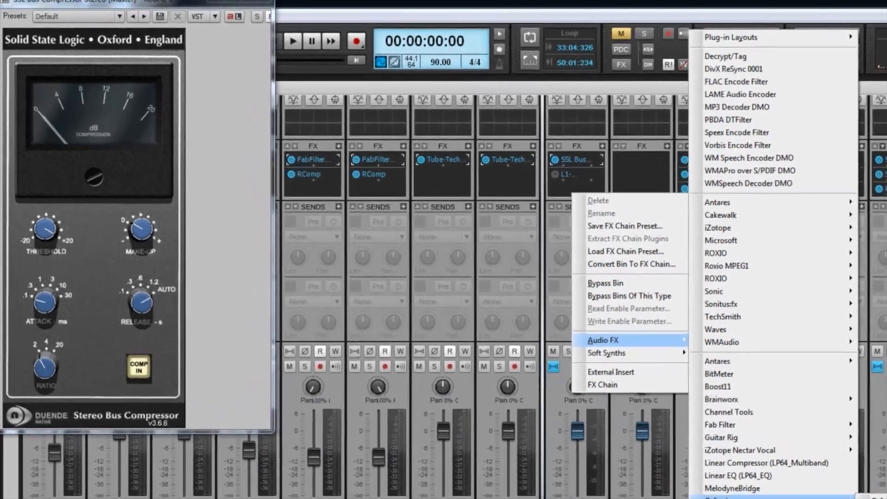
{"action": "left_click", "coordinate": [778, 412]}
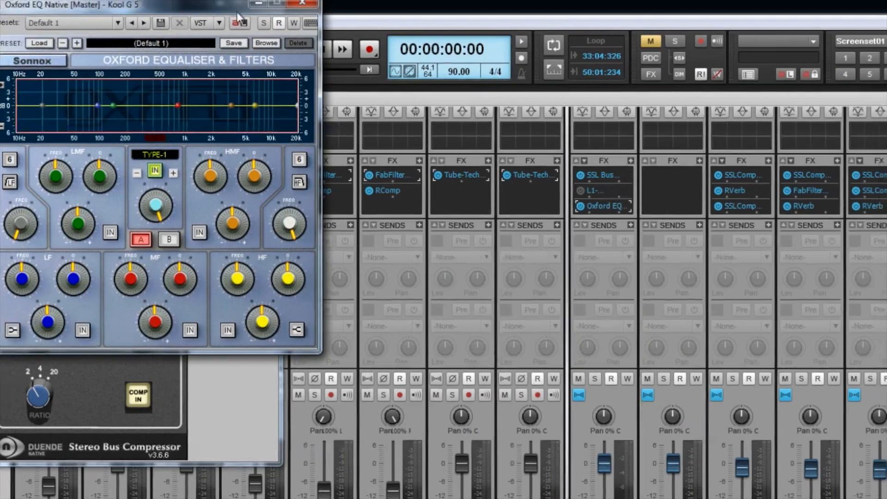
{"action": "left_click_drag", "start_coordinate": [236, 14], "coordinate": [533, 51]}
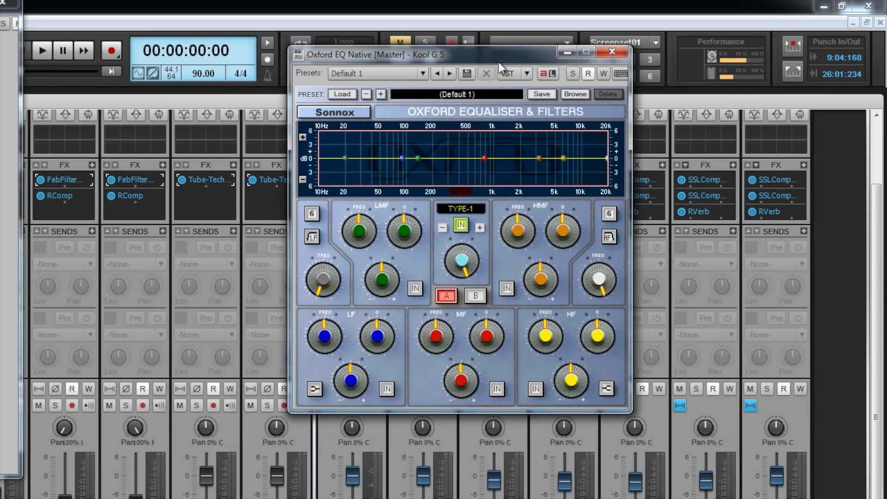
{"action": "left_click_drag", "start_coordinate": [500, 52], "coordinate": [322, 87]}
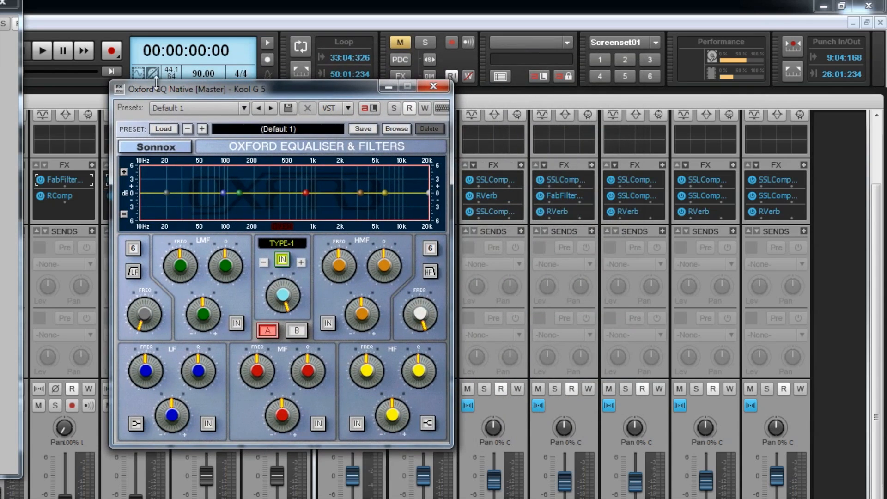
Start playback and move the Oxford EQ ahead of the L1 limiter in the Master bus effects
{"action": "left_click", "coordinate": [44, 50]}
{"action": "left_click_drag", "start_coordinate": [312, 94], "coordinate": [627, 52]}
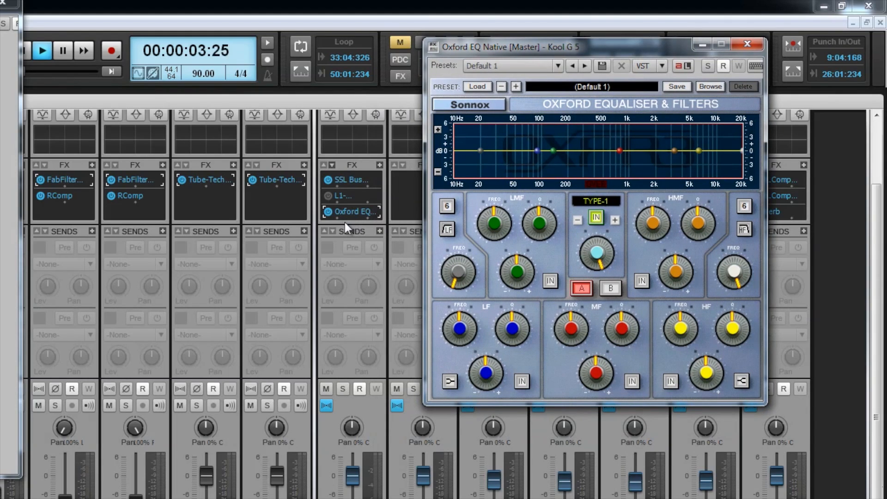
{"action": "left_click_drag", "start_coordinate": [349, 213], "coordinate": [352, 193]}
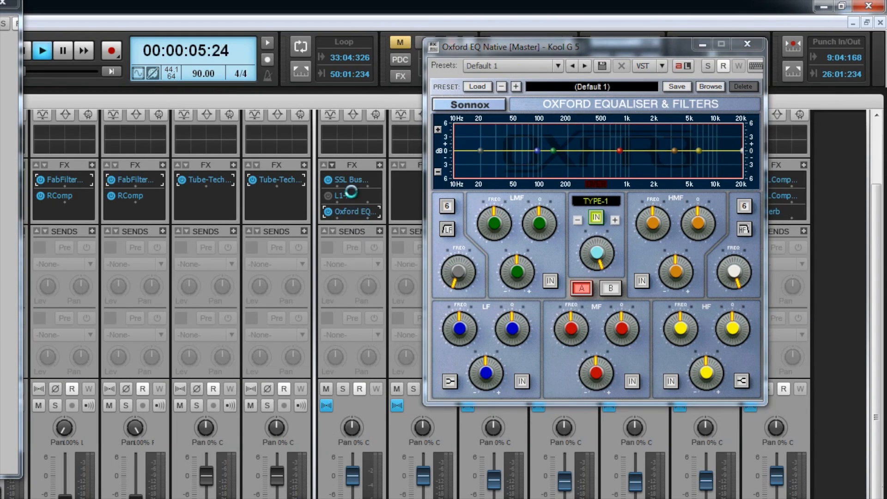
{"action": "left_click_drag", "start_coordinate": [617, 49], "coordinate": [534, 45]}
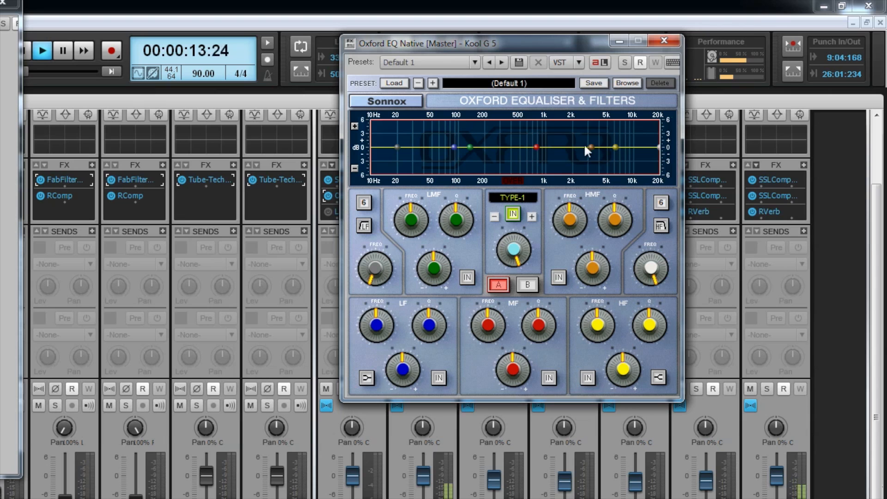
Boost the Oxford EQ's HMF band about 1.80 dB near 3878 Hz with a Q of 0.57, comparing the band off and on
{"action": "left_click_drag", "start_coordinate": [590, 145], "coordinate": [613, 137]}
{"action": "left_click_drag", "start_coordinate": [609, 215], "coordinate": [627, 229]}
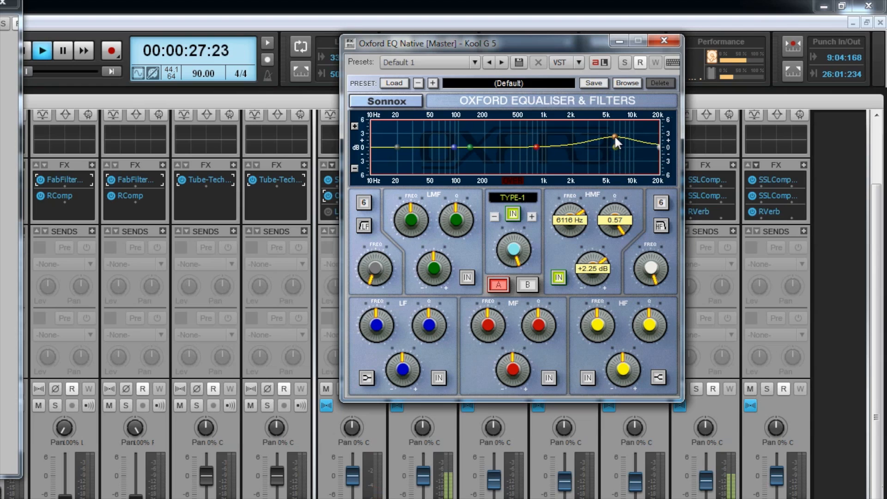
{"action": "left_click", "coordinate": [556, 276]}
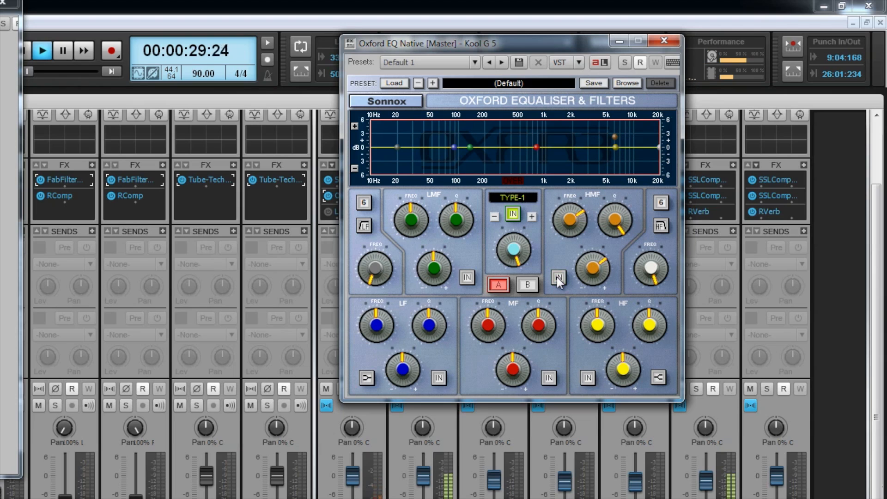
{"action": "left_click", "coordinate": [556, 277]}
{"action": "mouse_move", "coordinate": [613, 136]}
{"action": "left_mouse_down"}
{"action": "mouse_move", "coordinate": [612, 145]}
{"action": "mouse_move", "coordinate": [599, 138]}
{"action": "mouse_move", "coordinate": [641, 136]}
{"action": "mouse_move", "coordinate": [595, 137]}
{"action": "left_mouse_up"}
Boost the Oxford EQ's LMF band about 2.25 dB near 271 Hz and compare the band off and on
{"action": "left_click_drag", "start_coordinate": [469, 147], "coordinate": [496, 136]}
{"action": "left_click", "coordinate": [466, 278]}
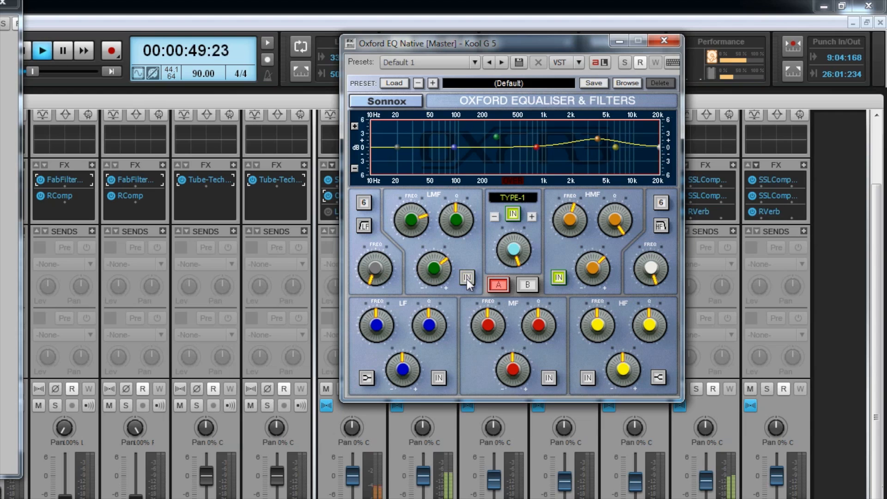
{"action": "left_click", "coordinate": [466, 277]}
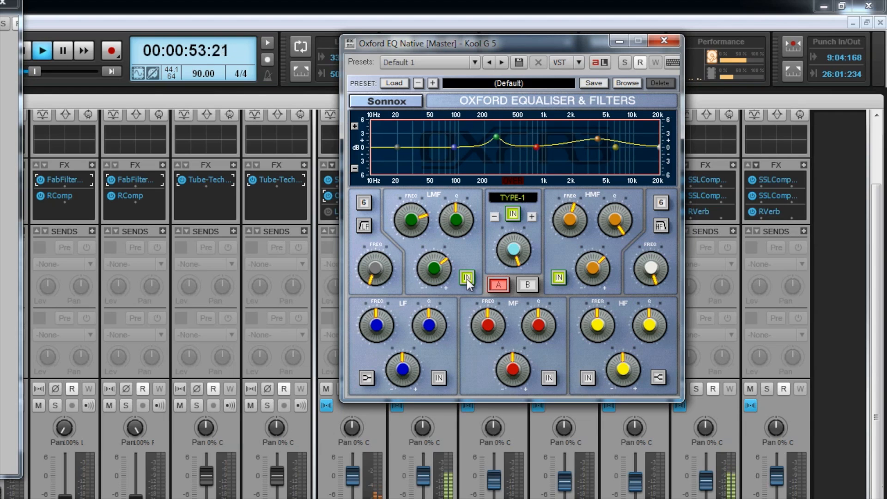
Set the LF band to about 71.6 Hz and +0.25 dB, comparing the LMF and LF bands off and on during playback
{"action": "mouse_move", "coordinate": [453, 147]}
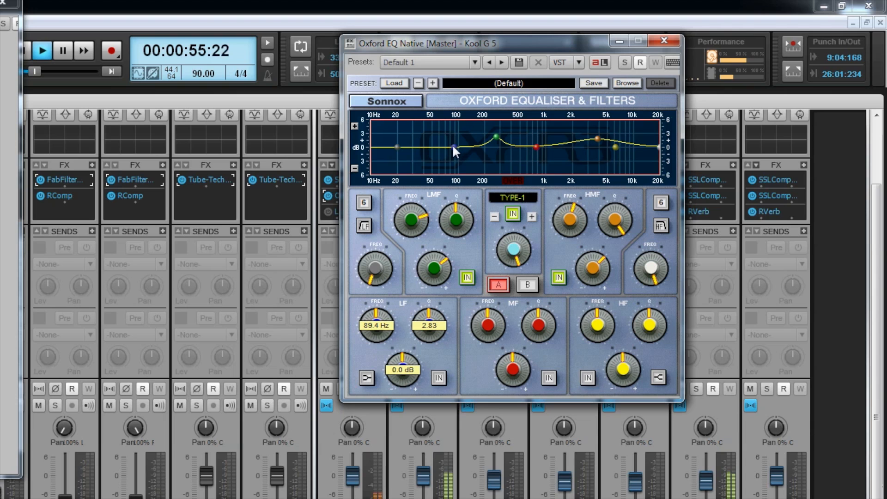
{"action": "mouse_move", "coordinate": [454, 145]}
{"action": "left_mouse_down"}
{"action": "mouse_move", "coordinate": [453, 128]}
{"action": "mouse_move", "coordinate": [408, 124]}
{"action": "mouse_move", "coordinate": [407, 101]}
{"action": "mouse_move", "coordinate": [447, 112]}
{"action": "mouse_move", "coordinate": [446, 138]}
{"action": "left_mouse_up"}
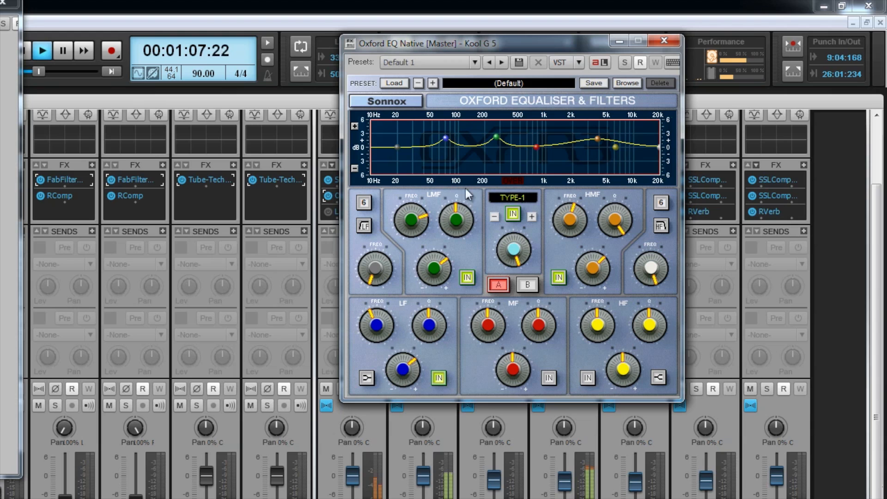
{"action": "left_click", "coordinate": [468, 277]}
{"action": "left_click", "coordinate": [468, 278]}
{"action": "left_click", "coordinate": [438, 378]}
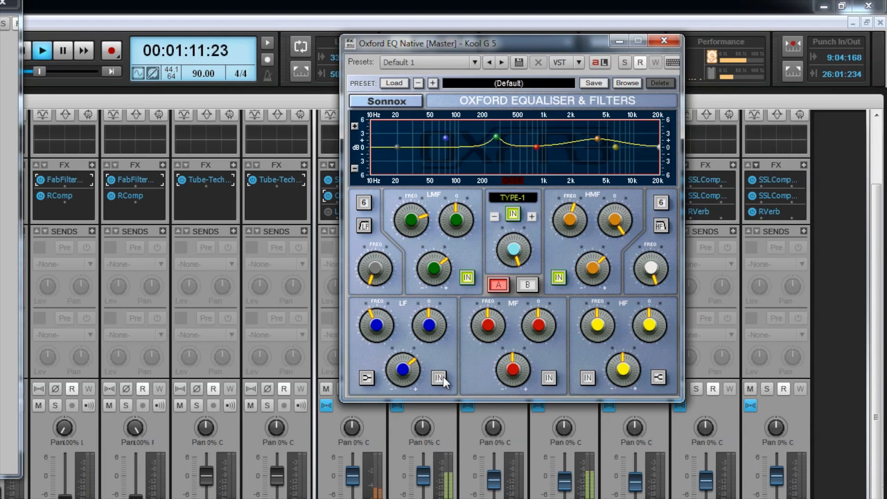
{"action": "left_click", "coordinate": [439, 377]}
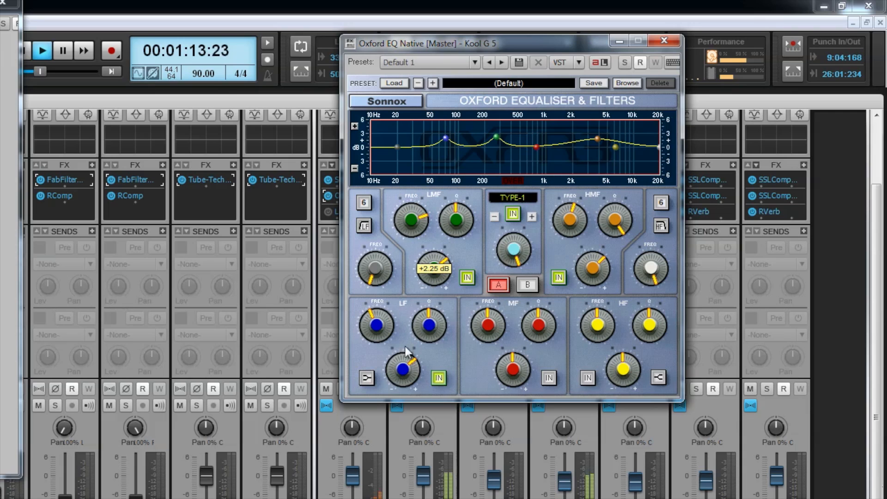
{"action": "left_click_drag", "start_coordinate": [403, 369], "coordinate": [413, 332]}
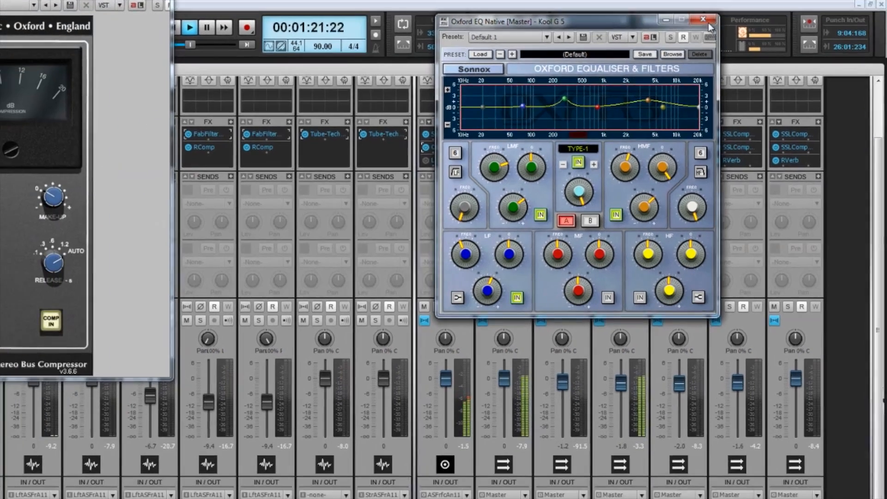
Close the Oxford EQ window, compare the mix with the EQ bypassed and enabled, and save the project
{"action": "left_click", "coordinate": [664, 40]}
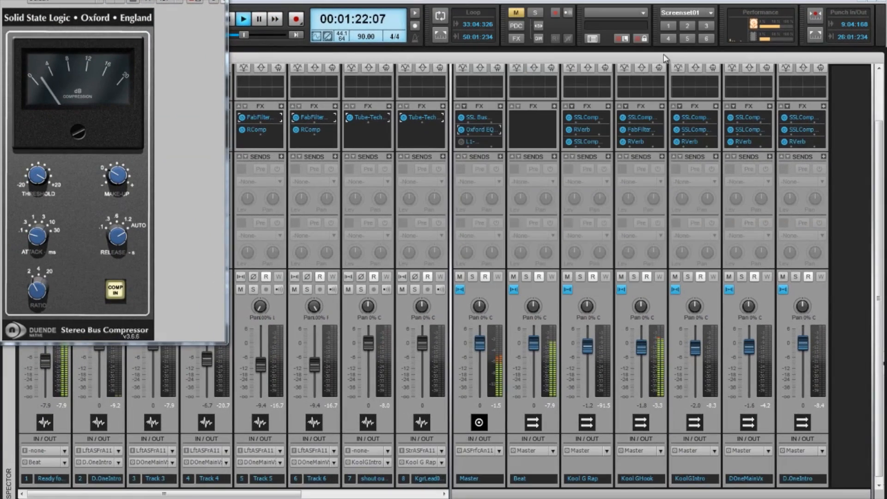
{"action": "left_click", "coordinate": [461, 129]}
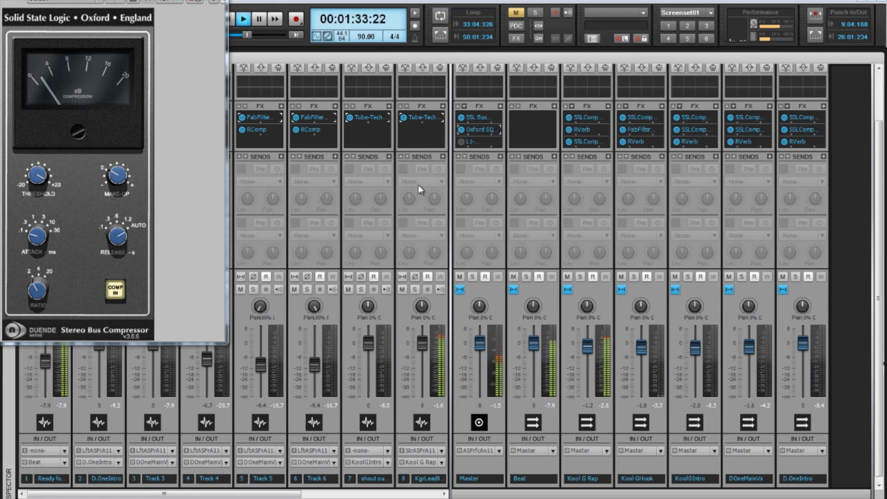
{"action": "key", "text": "ctrl+s"}
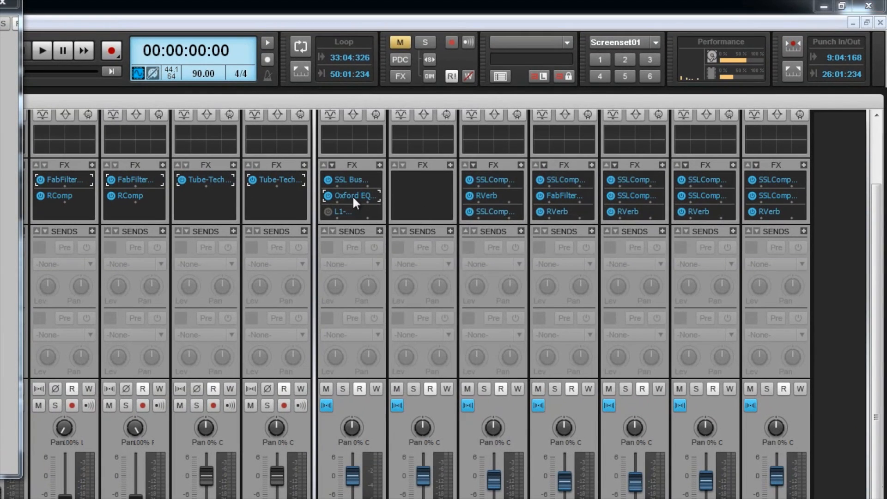
Reopen the Master bus Oxford EQ, examine the HMF, LMF and LF band settings, and close it
{"action": "double_click", "coordinate": [480, 129]}
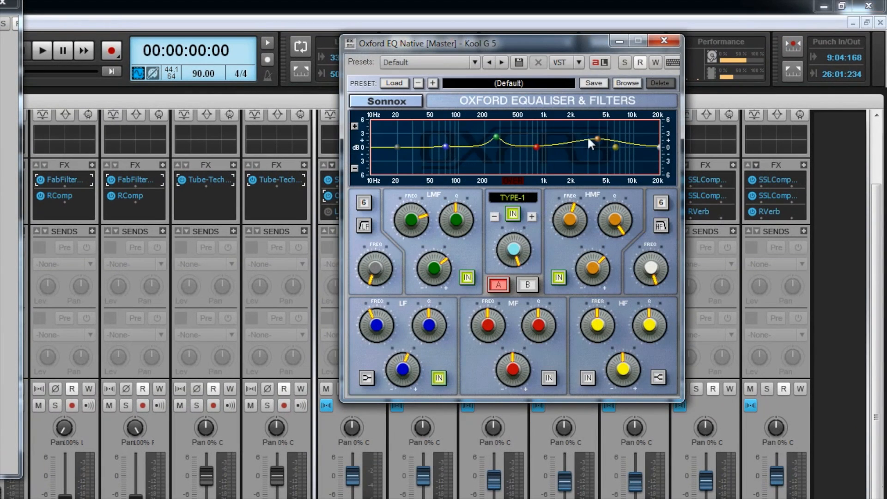
{"action": "mouse_move", "coordinate": [596, 135]}
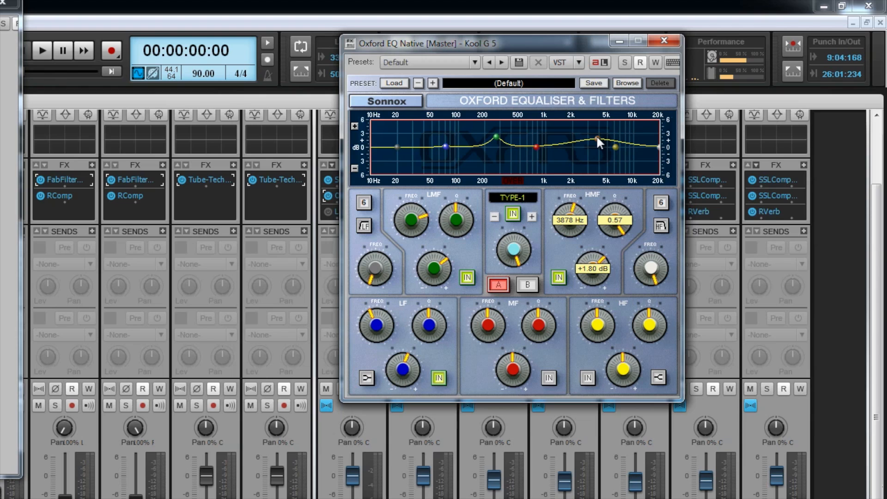
{"action": "mouse_move", "coordinate": [495, 138]}
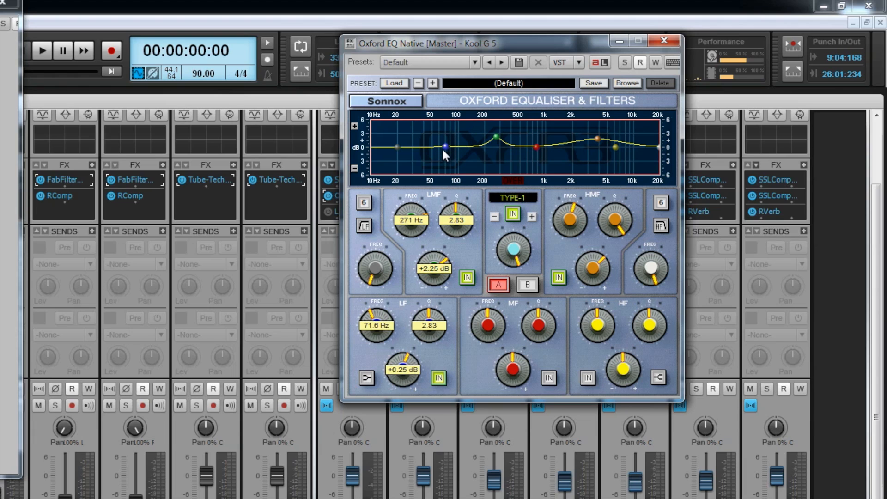
{"action": "mouse_move", "coordinate": [447, 143]}
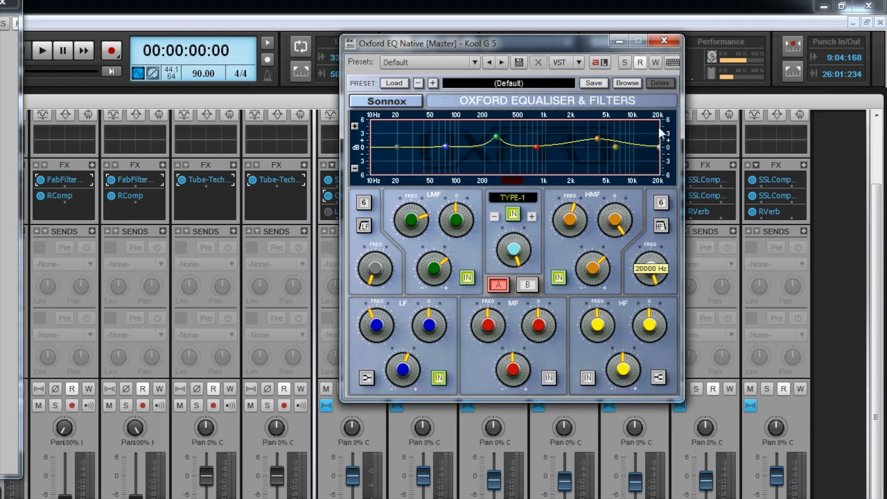
{"action": "left_click", "coordinate": [665, 38]}
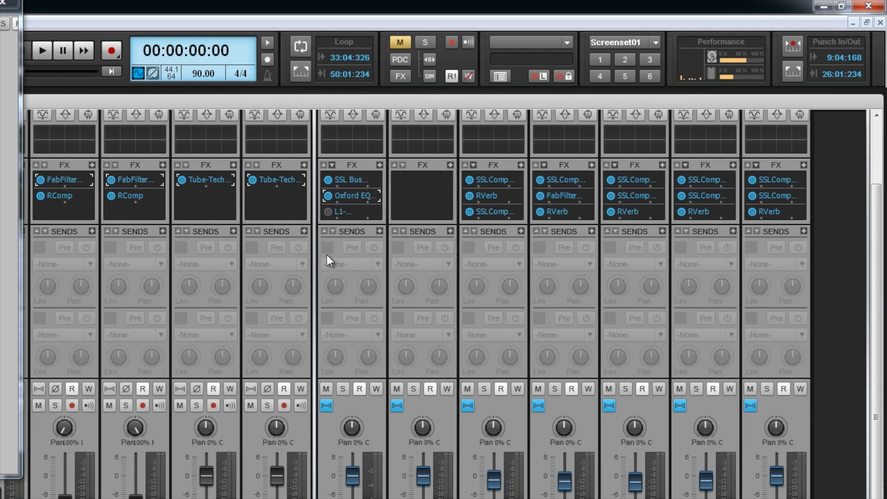
Open the L1 limiter on the Master bus, enable it, and place its window clear of the Master effects bin
{"action": "double_click", "coordinate": [351, 210]}
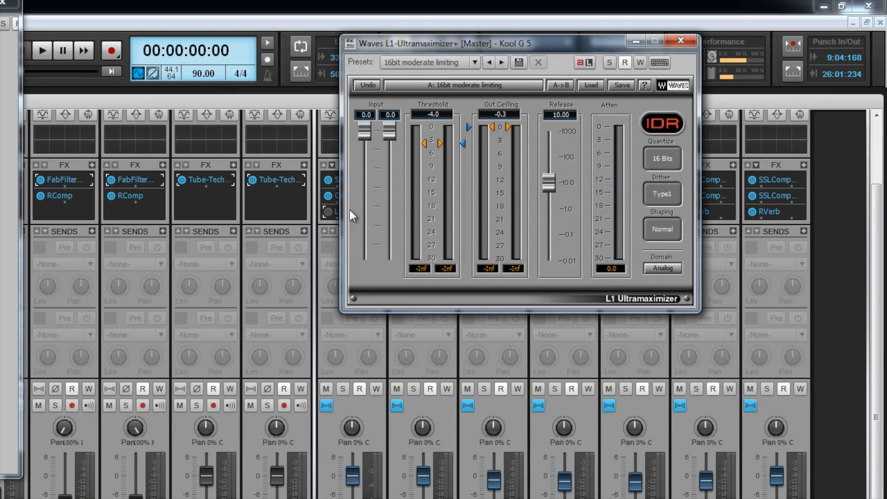
{"action": "left_click_drag", "start_coordinate": [456, 44], "coordinate": [565, 37]}
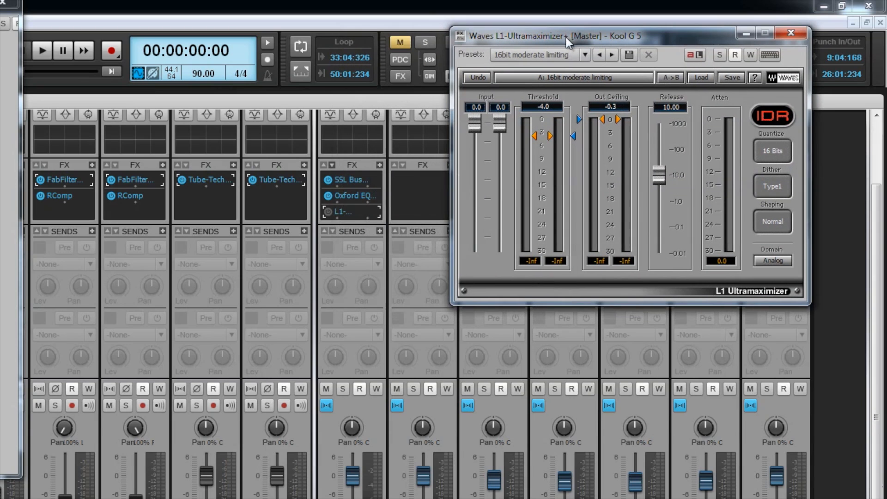
{"action": "left_click", "coordinate": [327, 209]}
{"action": "left_click_drag", "start_coordinate": [592, 34], "coordinate": [385, 51]}
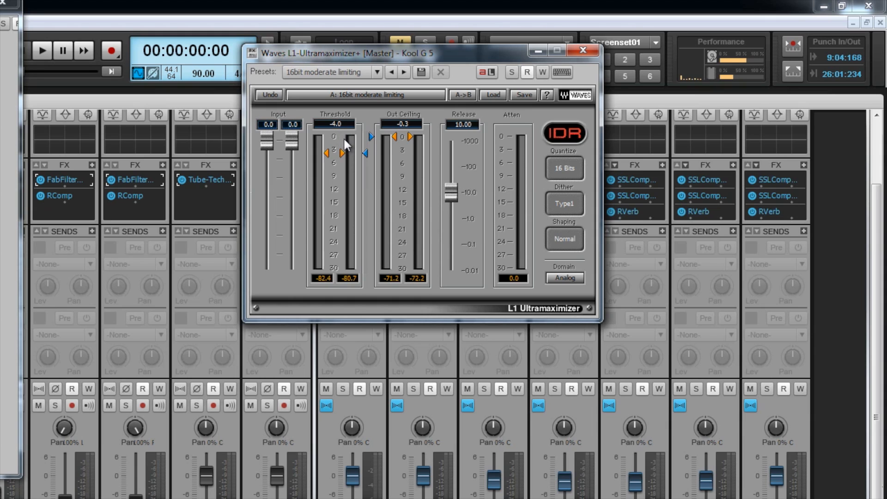
{"action": "left_click_drag", "start_coordinate": [392, 59], "coordinate": [549, 57]}
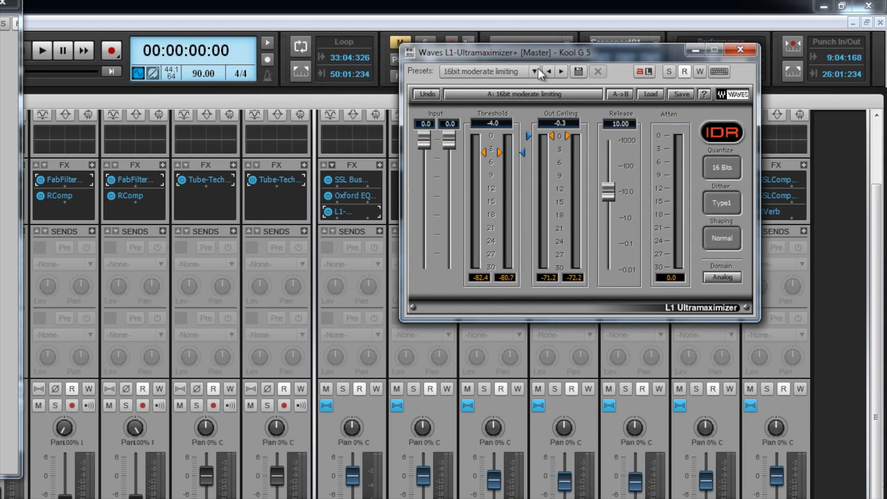
Load the L1 preset "16bit FinalMaster, highest res." and play the mix through it for a short check
{"action": "left_click", "coordinate": [536, 70]}
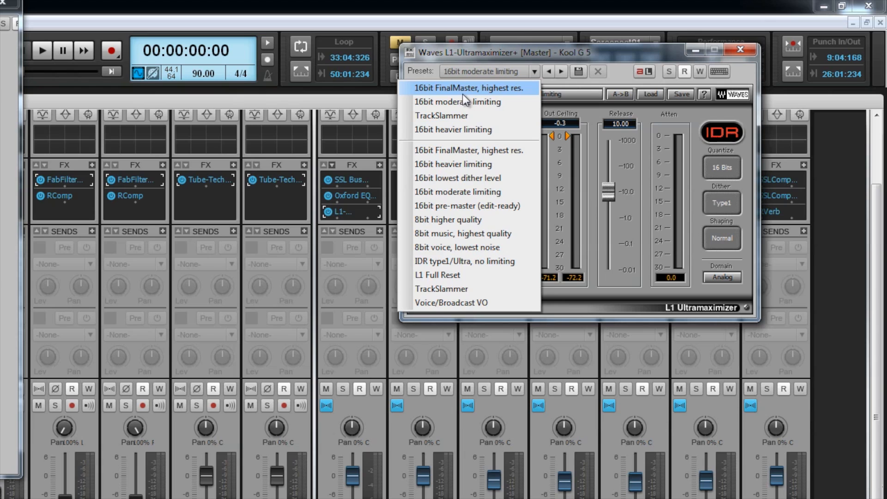
{"action": "left_click", "coordinate": [450, 88]}
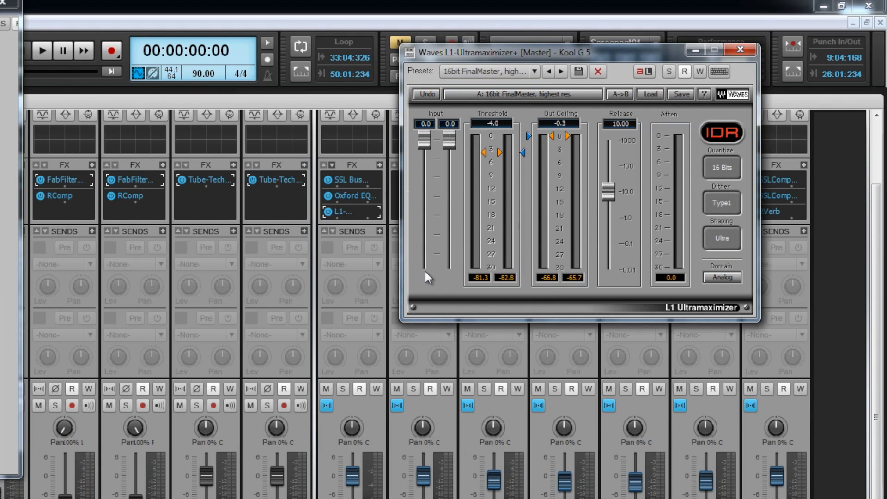
{"action": "key", "text": "space"}
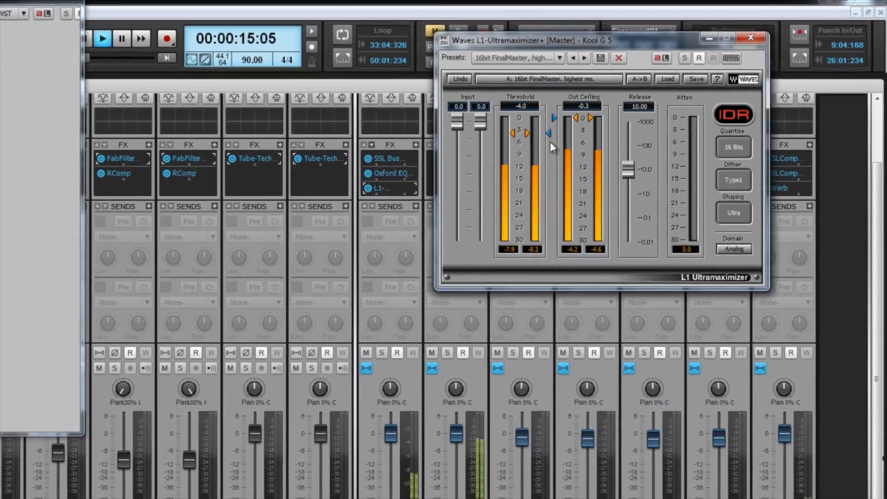
{"action": "key", "text": "space"}
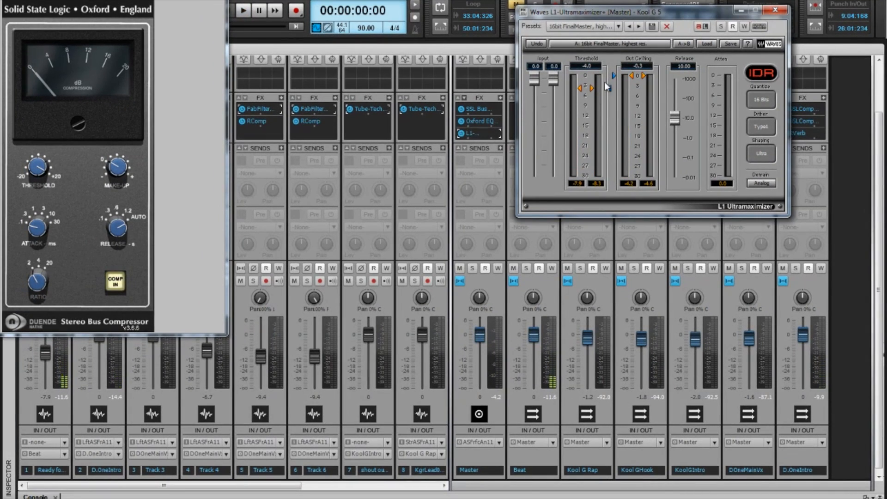
Arrange the SSL Bus Compressor and L1 windows side by side and move the playback position to 00:00:13:10
{"action": "left_click_drag", "start_coordinate": [145, 0], "coordinate": [731, 132]}
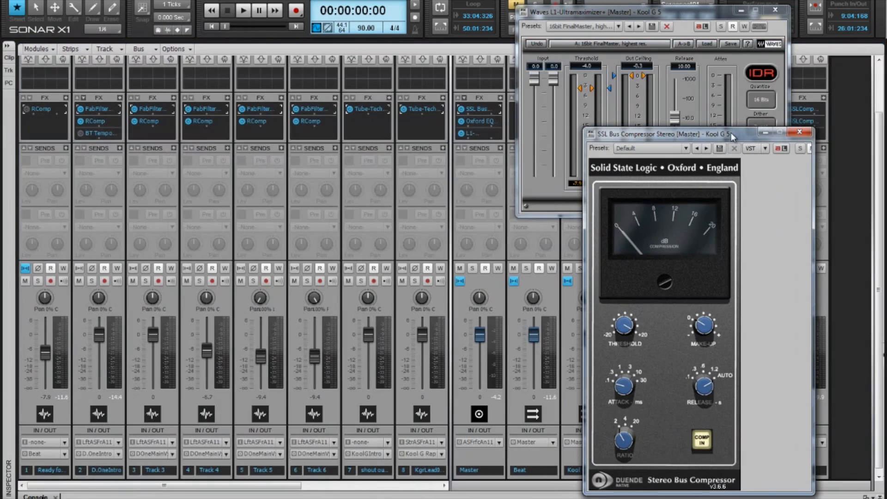
{"action": "left_click_drag", "start_coordinate": [224, 27], "coordinate": [227, 26]}
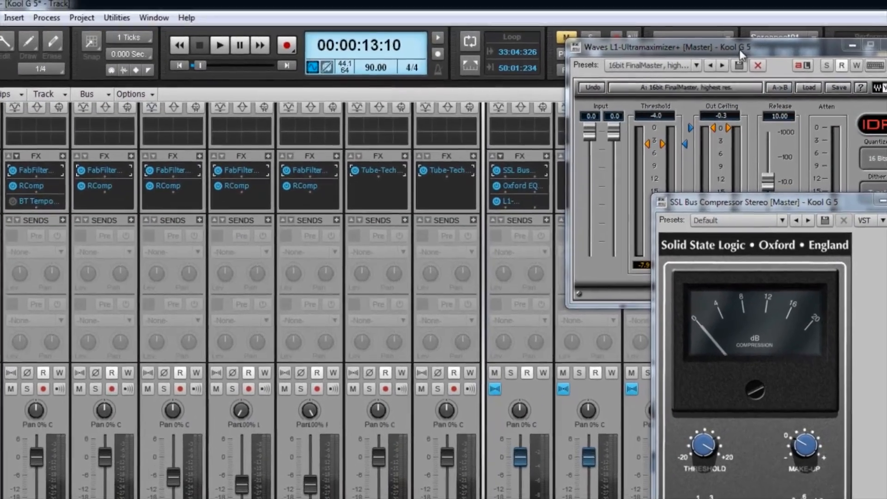
{"action": "left_click_drag", "start_coordinate": [692, 26], "coordinate": [427, 29]}
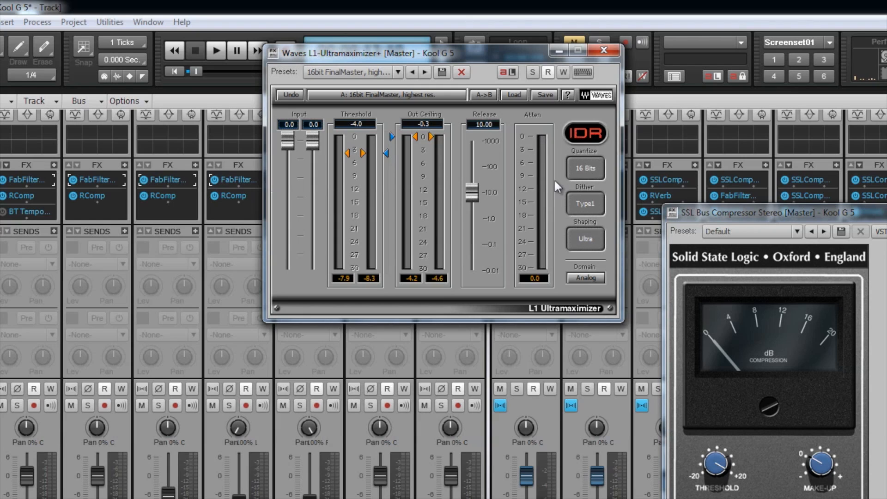
Play the mix and lower the L1 threshold to -5.5 dB
{"action": "left_click", "coordinate": [214, 50]}
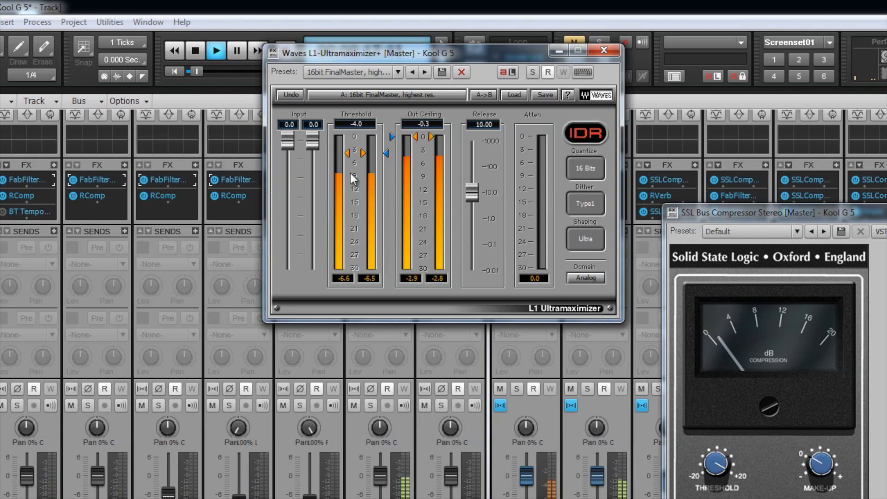
{"action": "left_click_drag", "start_coordinate": [362, 151], "coordinate": [365, 201]}
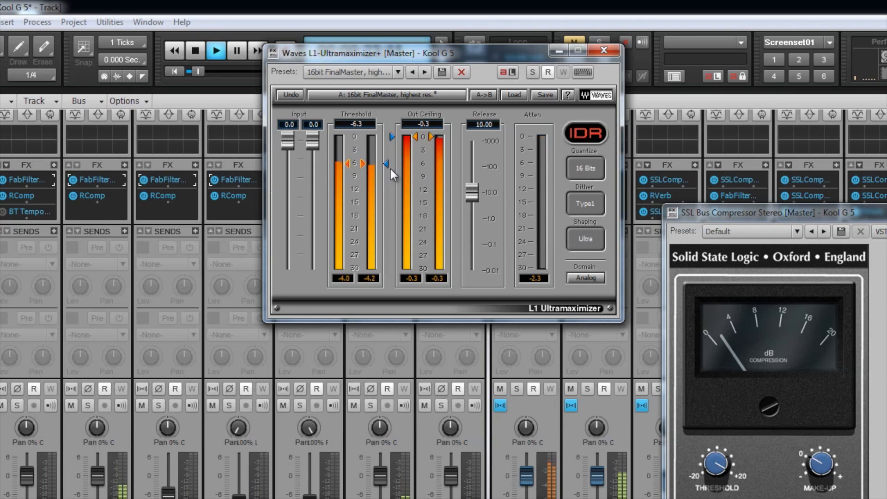
{"action": "mouse_move", "coordinate": [361, 167]}
{"action": "left_mouse_down"}
{"action": "mouse_move", "coordinate": [357, 140]}
{"action": "mouse_move", "coordinate": [361, 162]}
{"action": "left_mouse_up"}
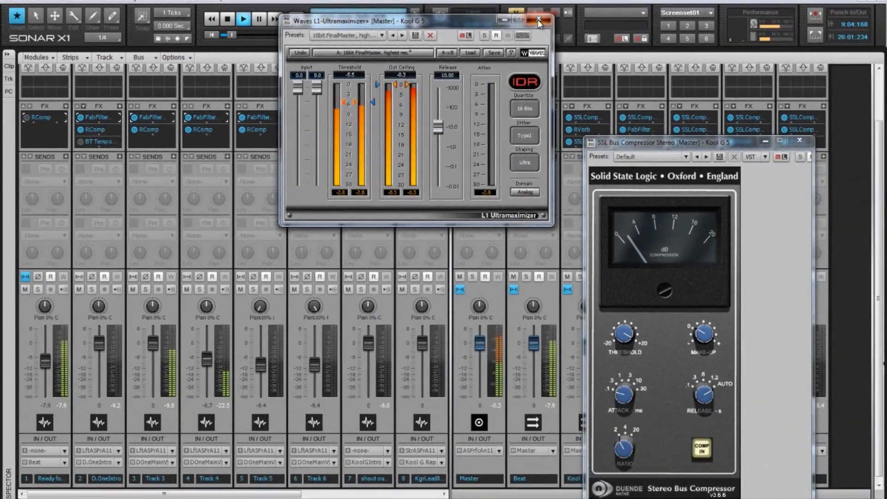
Close the L1 and SSL Bus Compressor windows and stop playback
{"action": "left_click", "coordinate": [539, 20]}
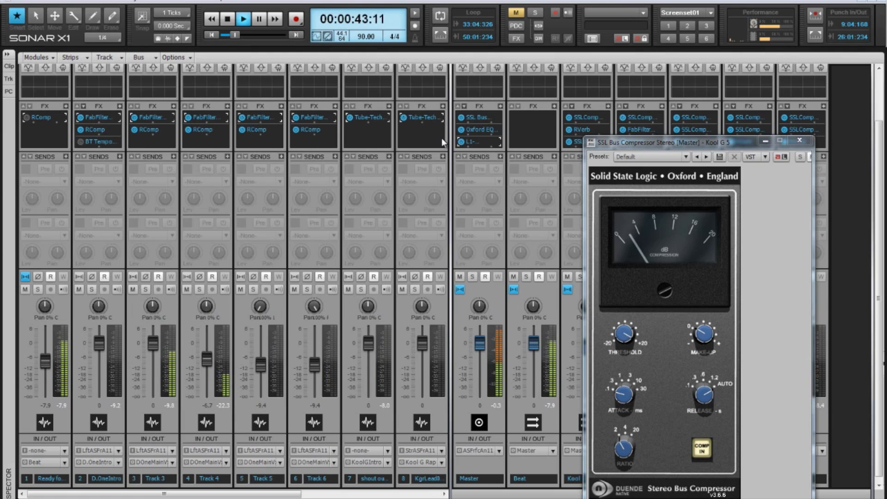
{"action": "key", "text": "space"}
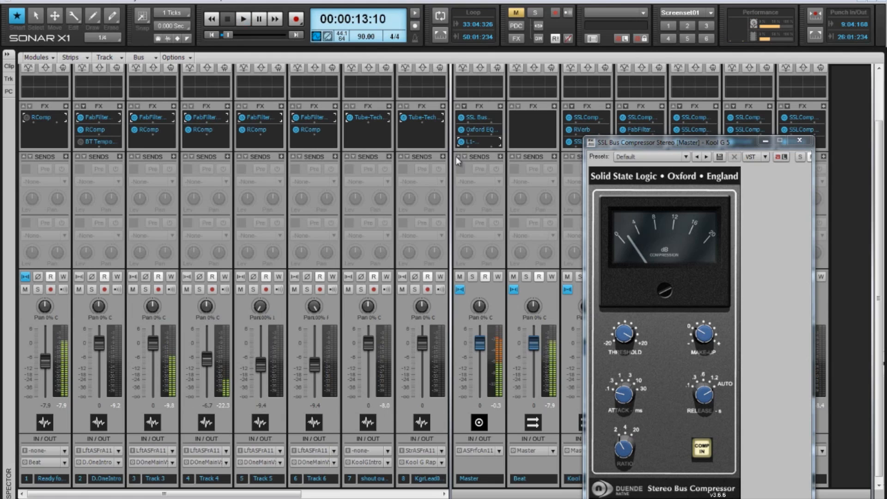
{"action": "left_click", "coordinate": [800, 141]}
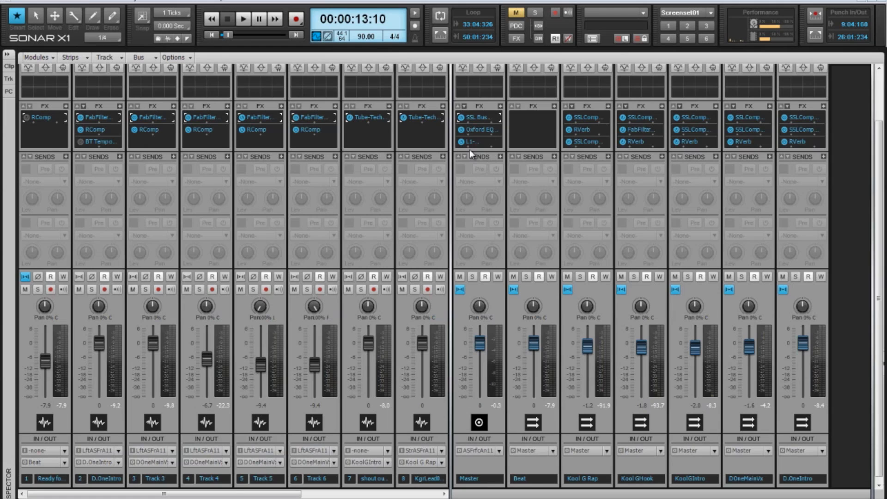
Bypass the Master bus effects bin, play the mix without the chain, and re-enable the bin during playback
{"action": "right_click", "coordinate": [470, 134]}
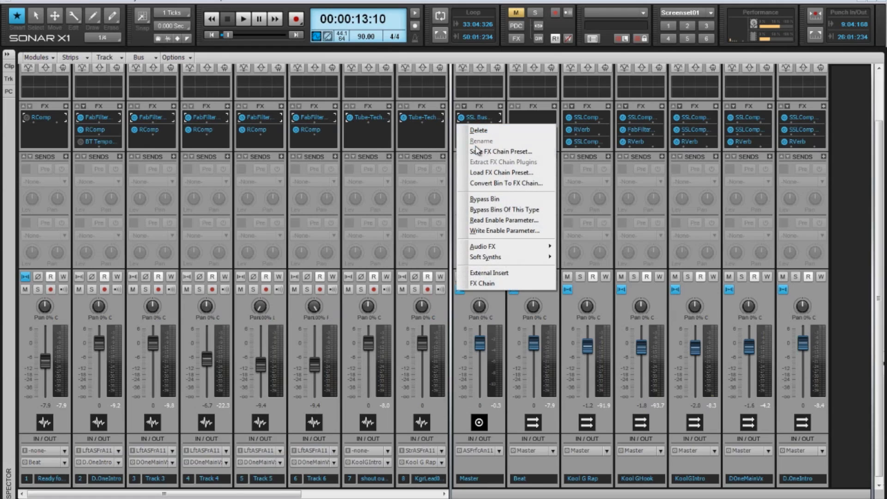
{"action": "left_click", "coordinate": [489, 199]}
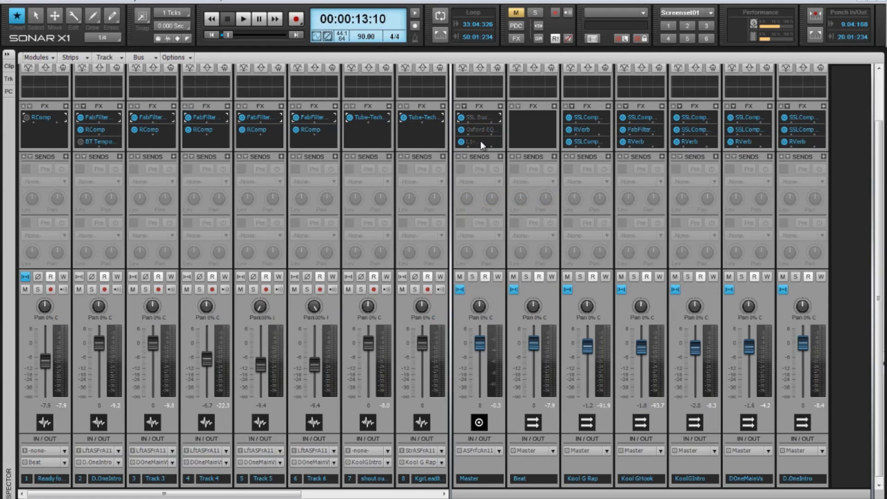
{"action": "key", "text": "space"}
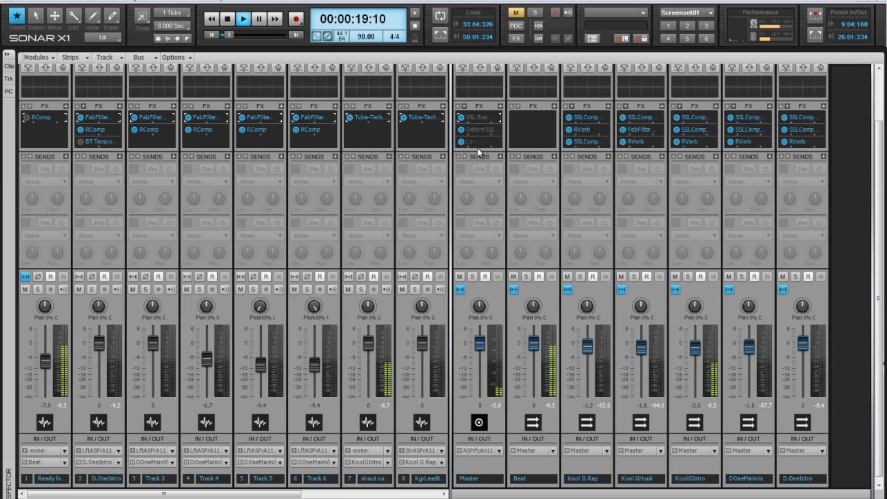
{"action": "right_click", "coordinate": [499, 360]}
{"action": "left_click", "coordinate": [488, 223]}
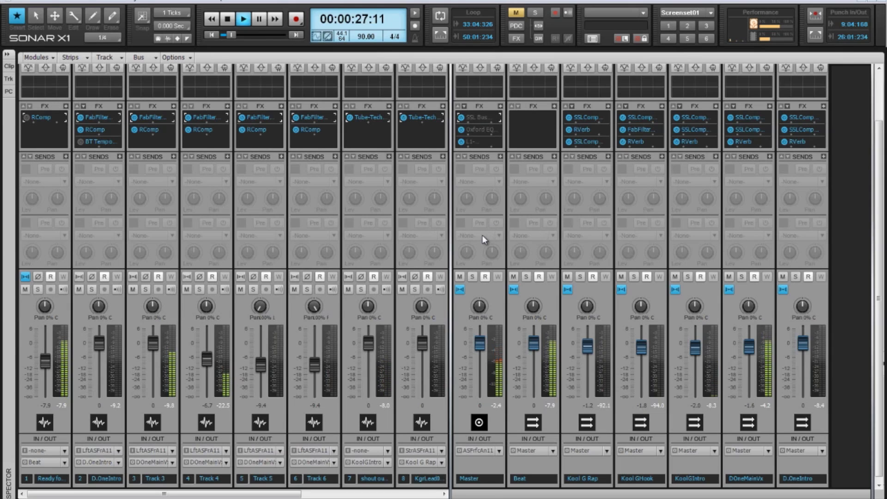
{"action": "right_click", "coordinate": [486, 129]}
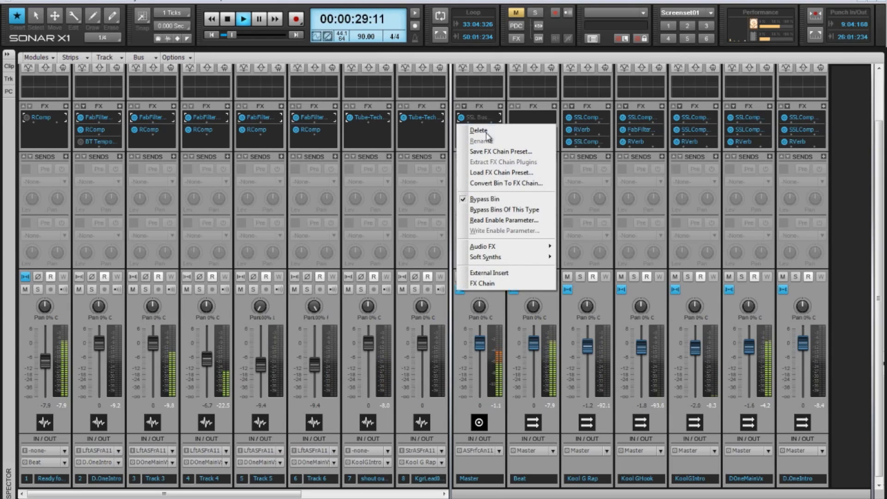
{"action": "left_click", "coordinate": [495, 199]}
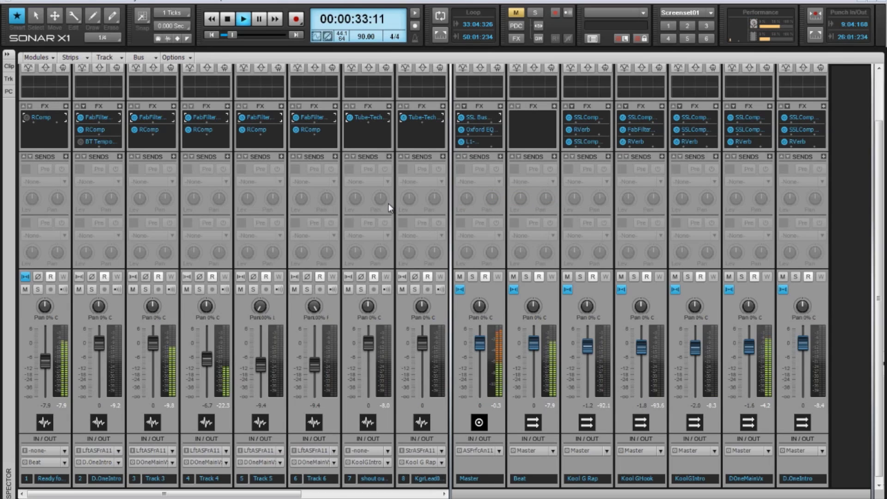
Compare the Master effects bin bypassed and enabled once more during playback, leave it enabled, and stop playback
{"action": "right_click", "coordinate": [483, 129]}
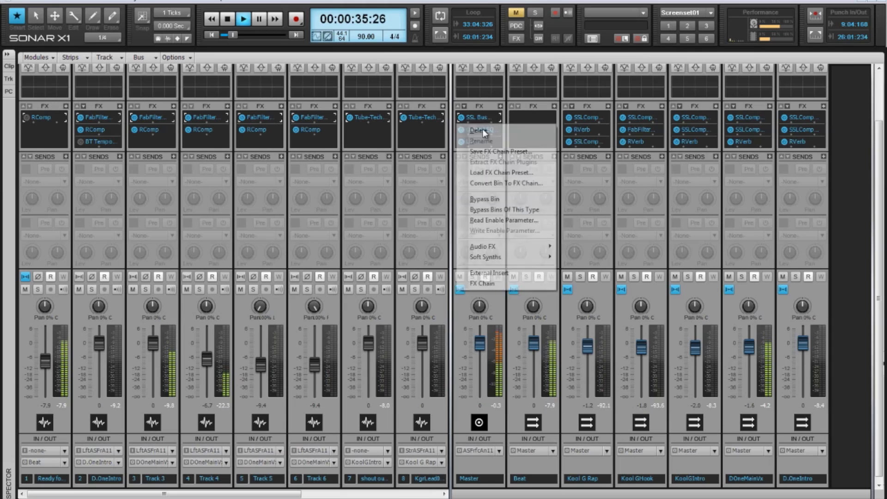
{"action": "left_click", "coordinate": [493, 200]}
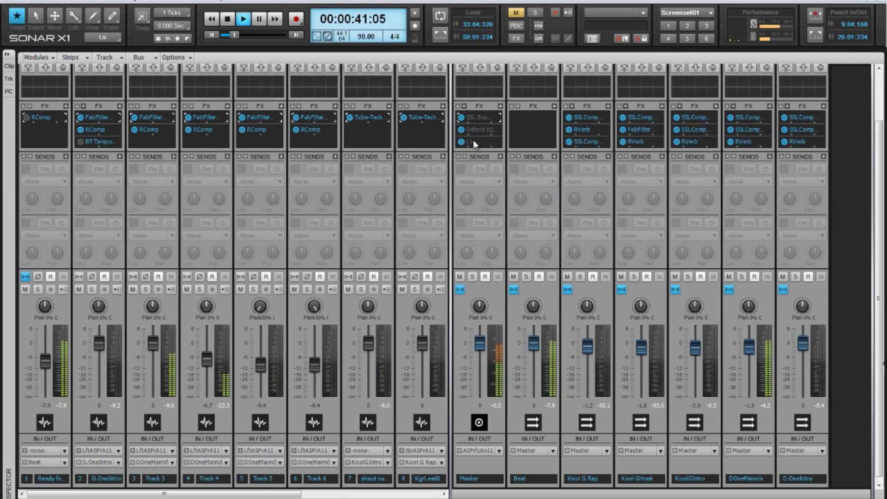
{"action": "right_click", "coordinate": [483, 132]}
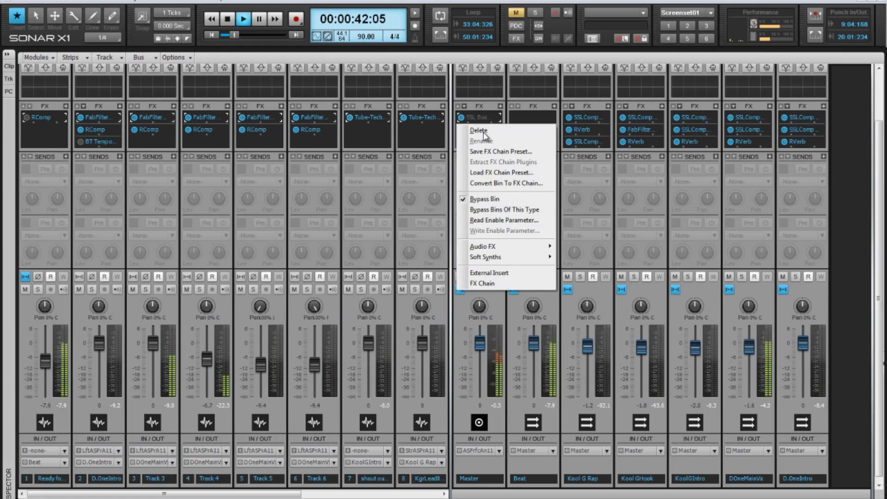
{"action": "left_click", "coordinate": [498, 200]}
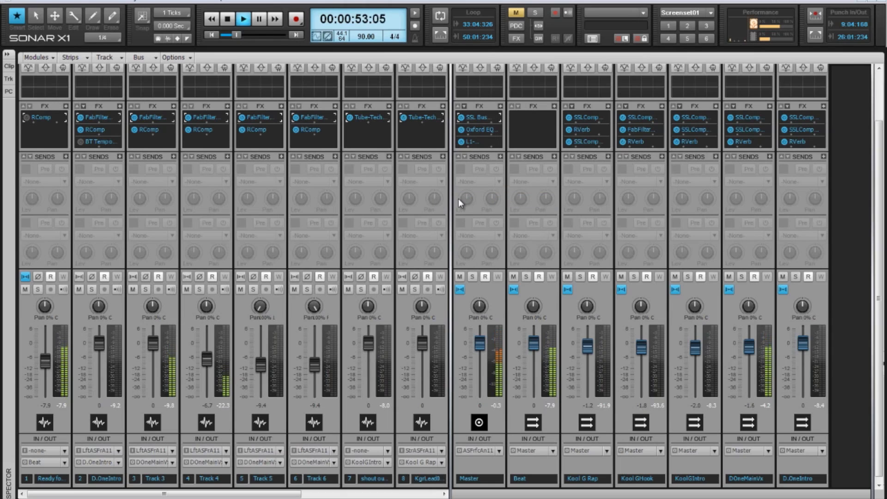
{"action": "key", "text": "space"}
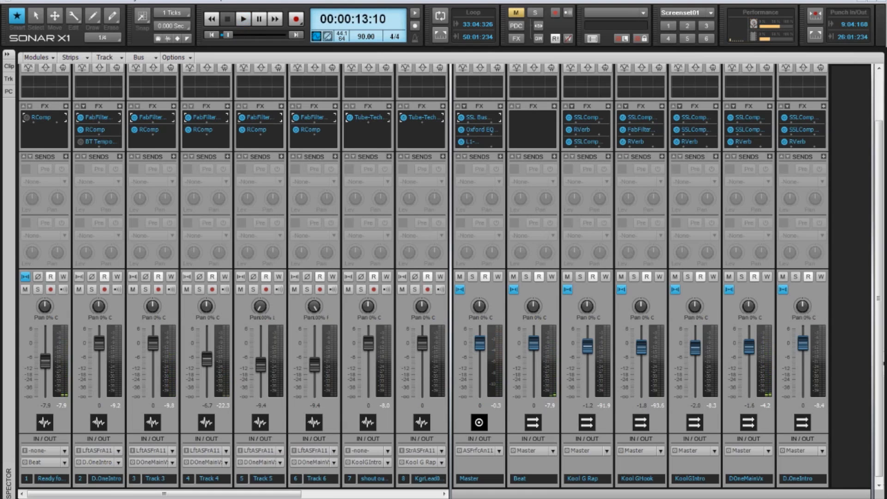
View the clips in the track view and bring the console back to full size
{"action": "key", "text": "alt+1"}
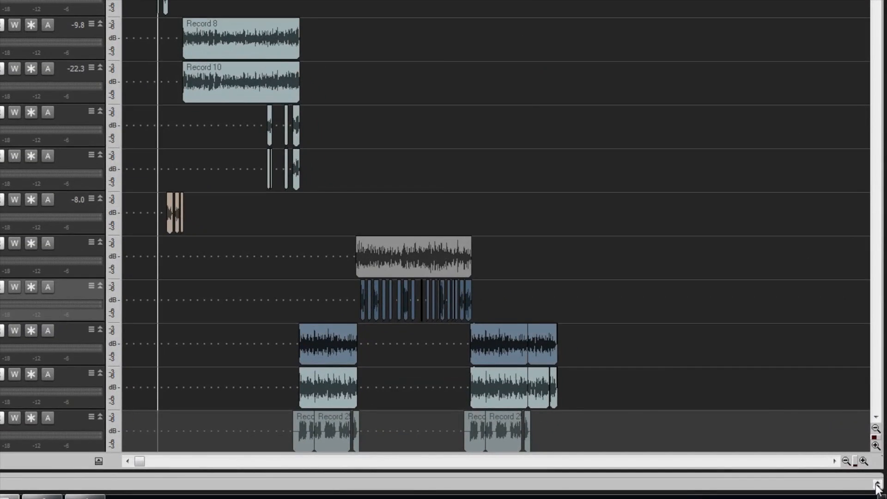
{"action": "left_click", "coordinate": [877, 486]}
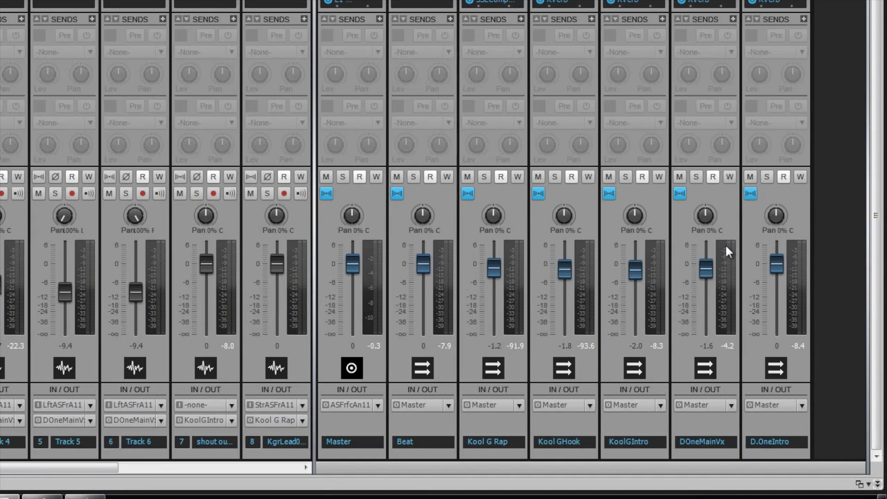